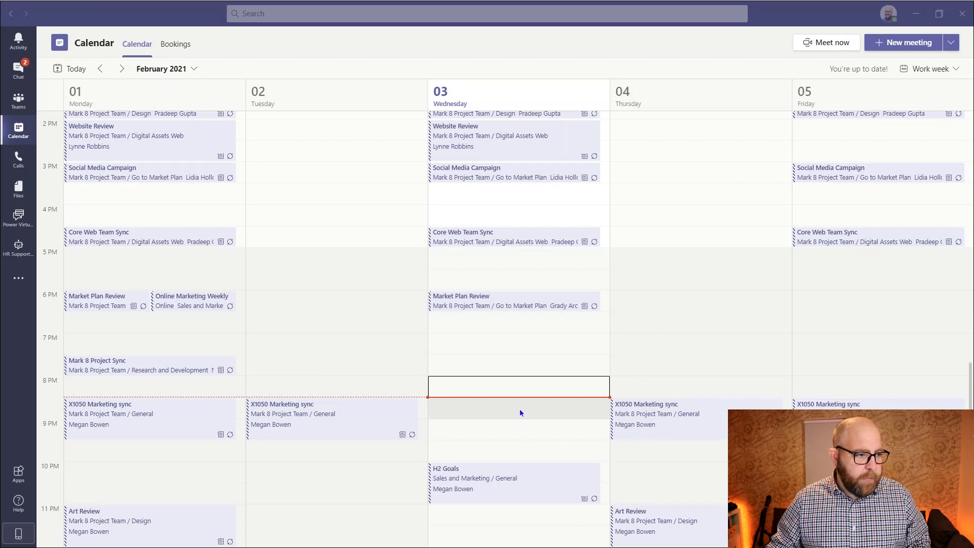
Step: Create a new meeting titled 'Board Meeting' on Wednesday from 8:30 to 9:30 PM
{"action": "left_click_drag", "start_coordinate": [521, 412], "coordinate": [520, 437]}
{"action": "left_click", "coordinate": [523, 427]}
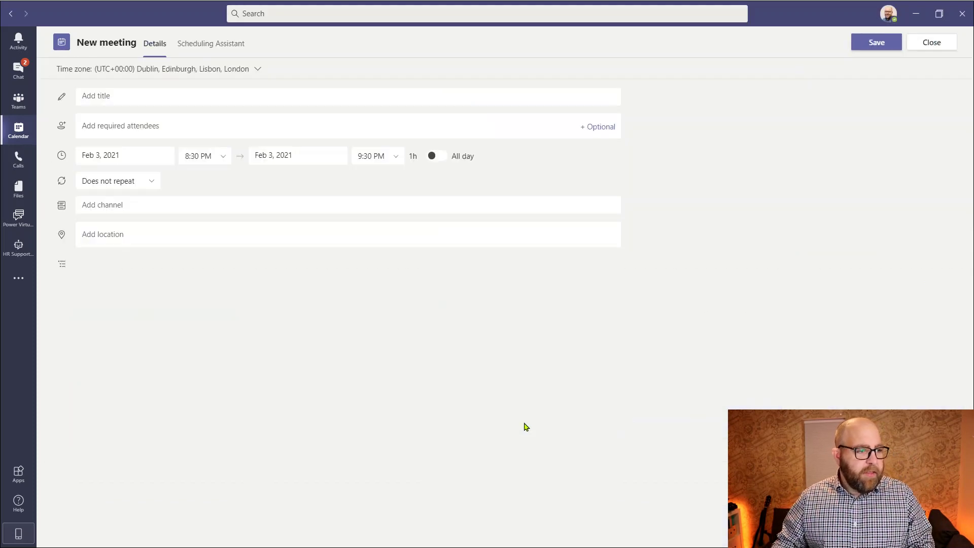
{"action": "type", "text": "Boa"}
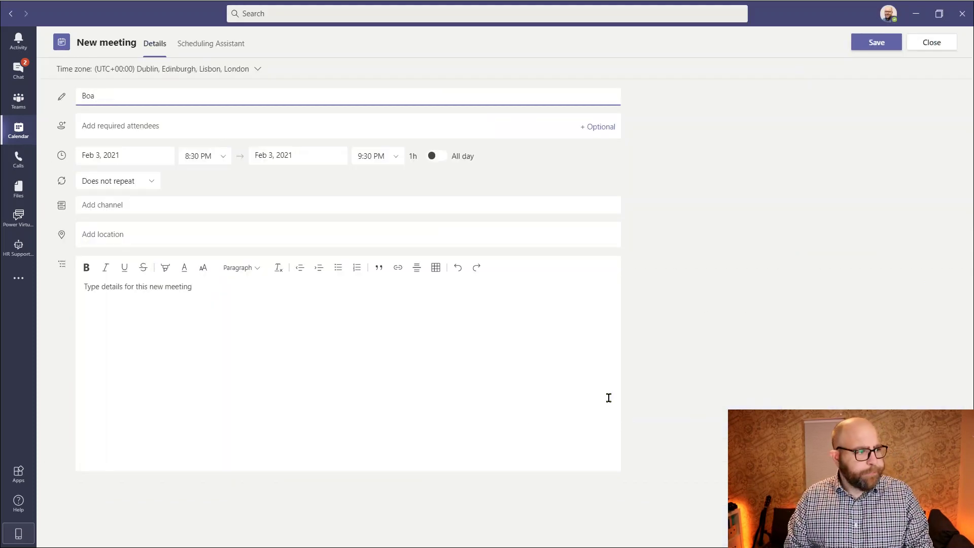
{"action": "type", "text": "rd Meeting"}
{"action": "key", "text": "Tab"}
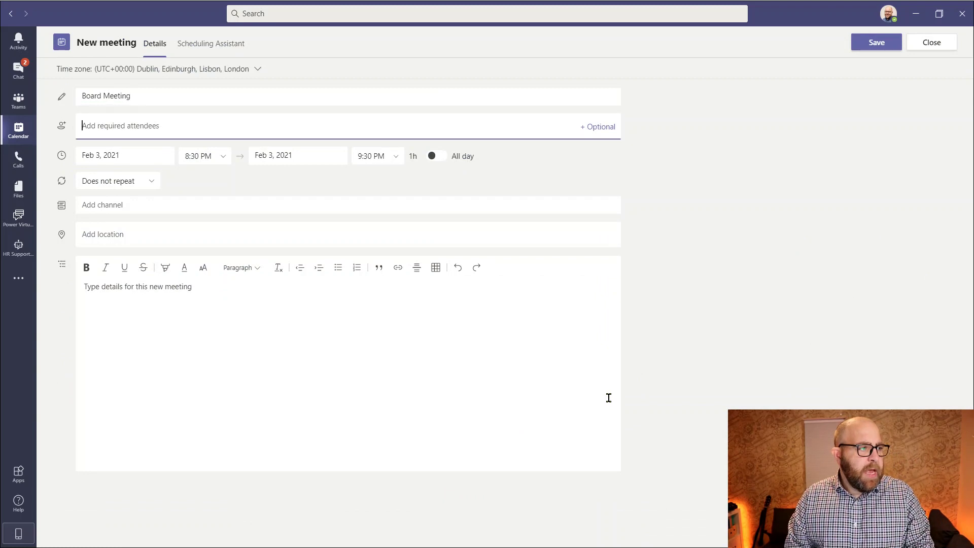
Step: Add the three directors as attendees and send the invitation
{"action": "type", "text": "jack"}
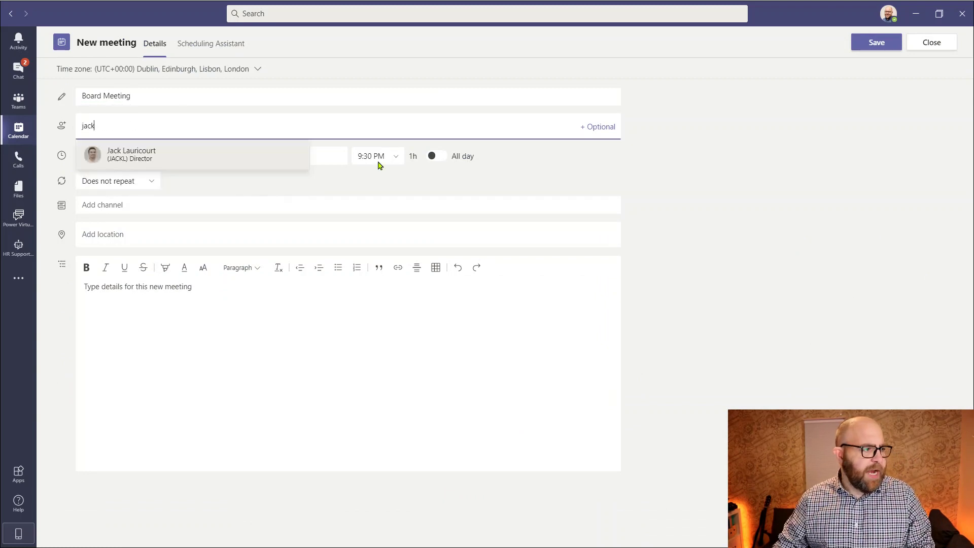
{"action": "left_click", "coordinate": [233, 168]}
{"action": "type", "text": "miriam"}
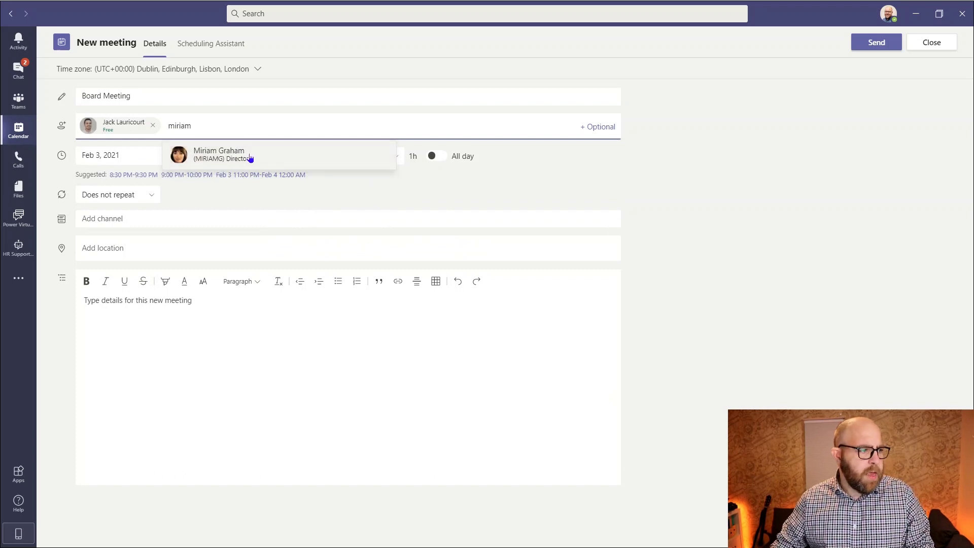
{"action": "left_click", "coordinate": [250, 158]}
{"action": "type", "text": "nestor"}
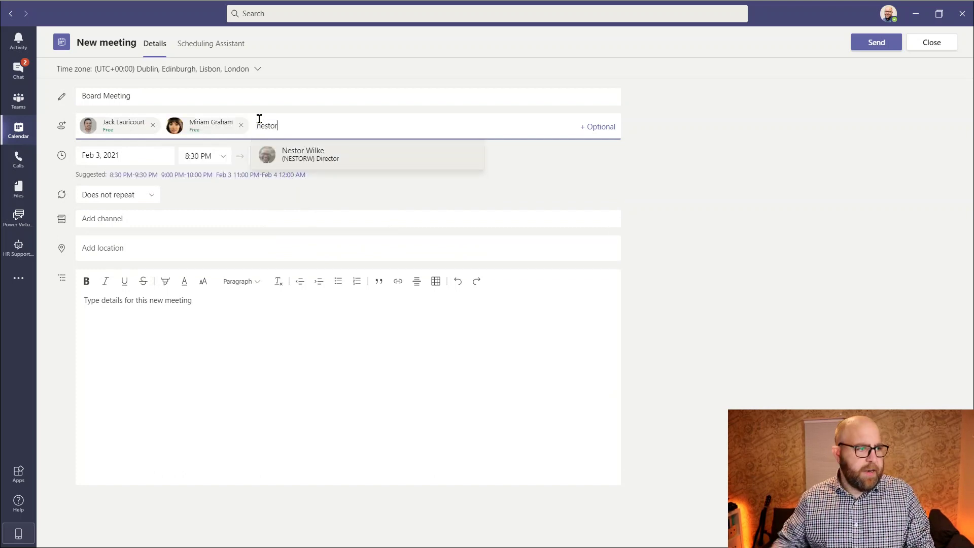
{"action": "left_click", "coordinate": [316, 154]}
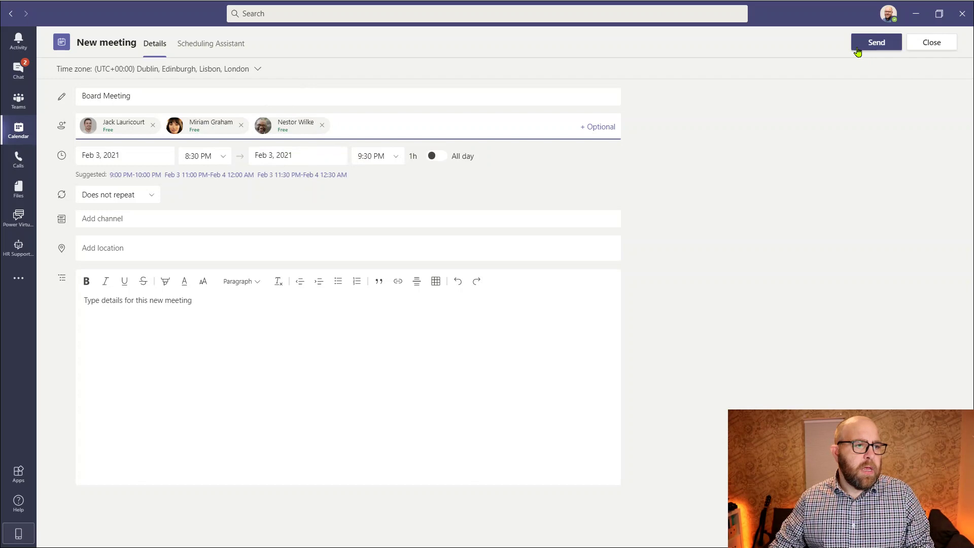
{"action": "left_click", "coordinate": [877, 42]}
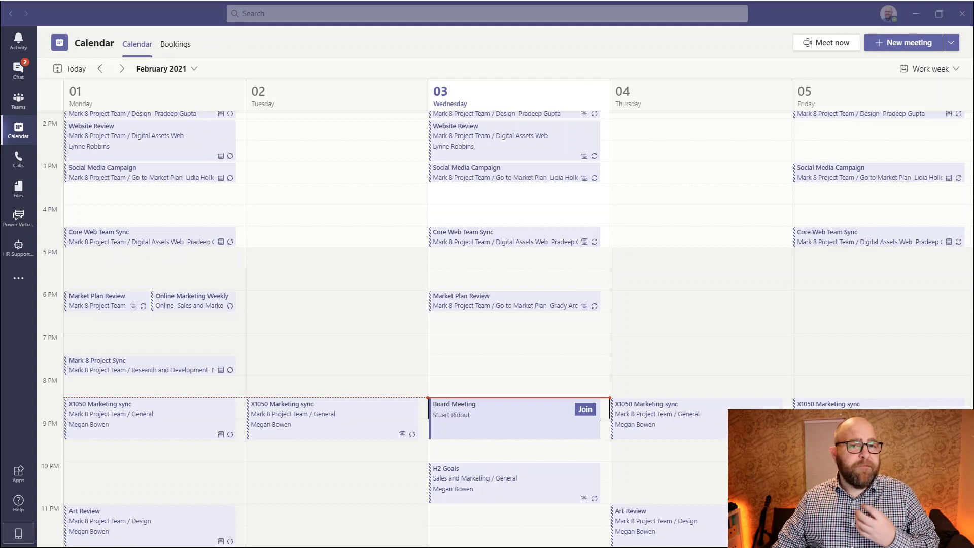
Step: From the calendar, expand the Board Meeting's details and launch its Meeting options in the browser
{"action": "left_click", "coordinate": [502, 422]}
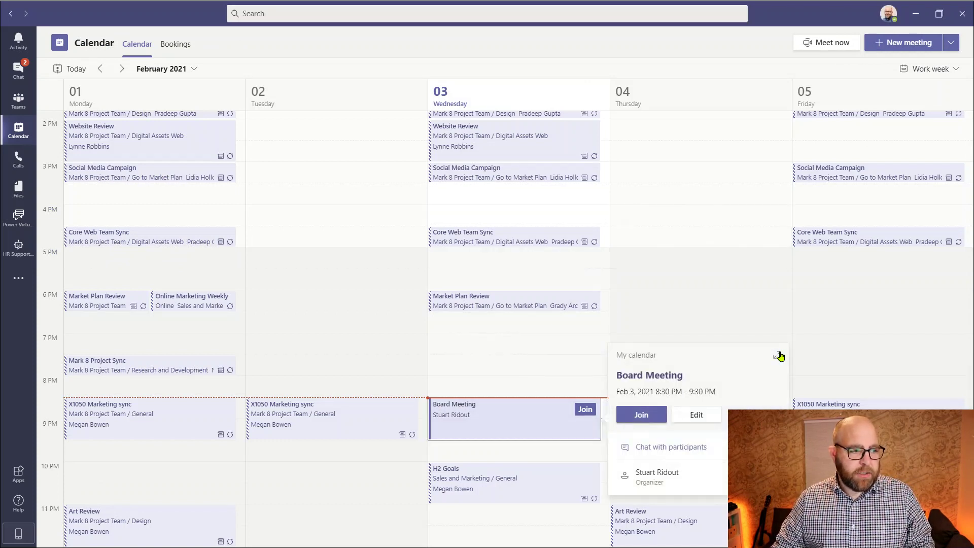
{"action": "left_click", "coordinate": [780, 357]}
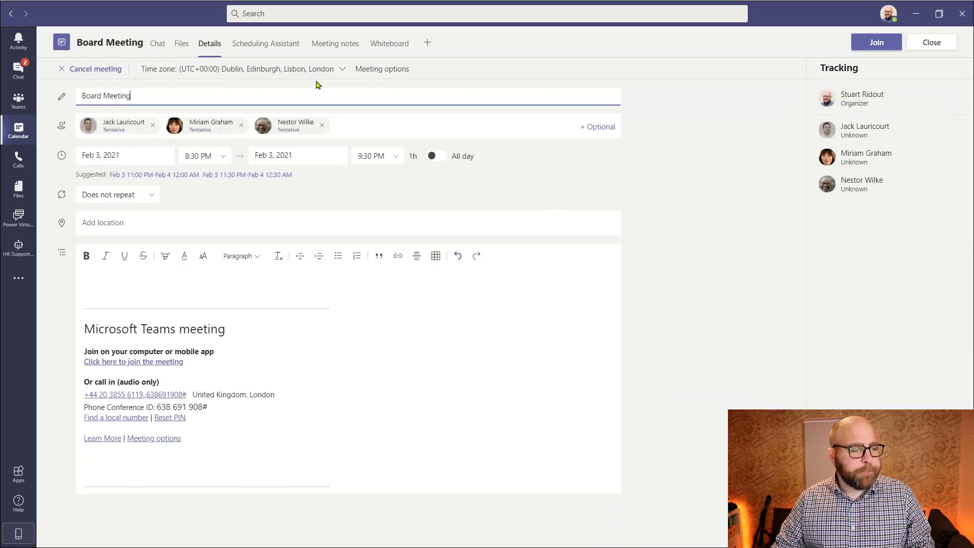
{"action": "left_click", "coordinate": [384, 69]}
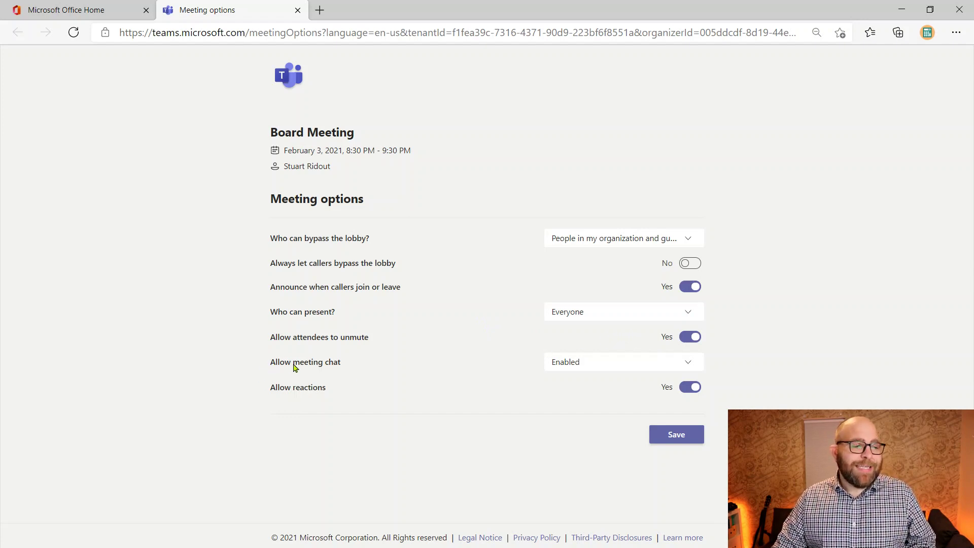
Step: Set Allow meeting chat to In-meeting only, save, and close the options tab
{"action": "left_click", "coordinate": [596, 371]}
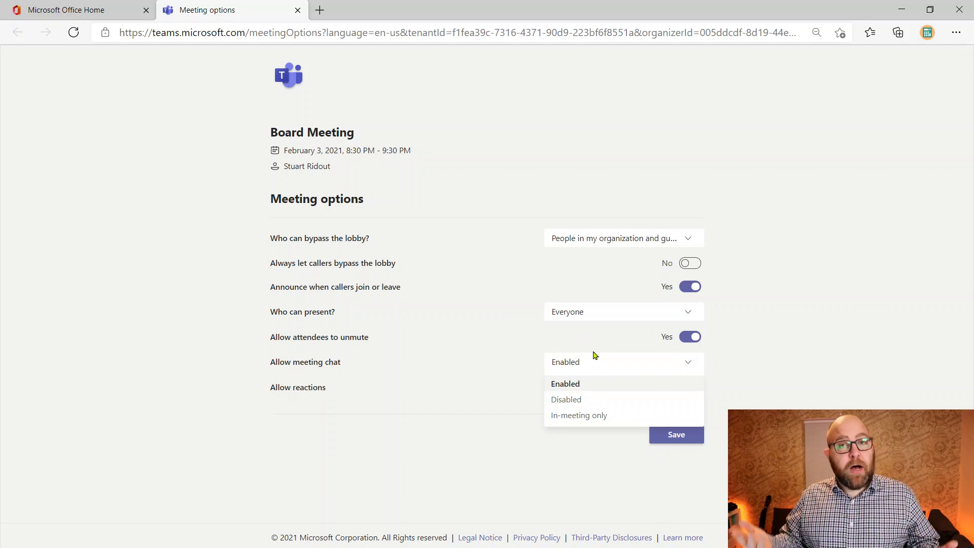
{"action": "left_click", "coordinate": [578, 400]}
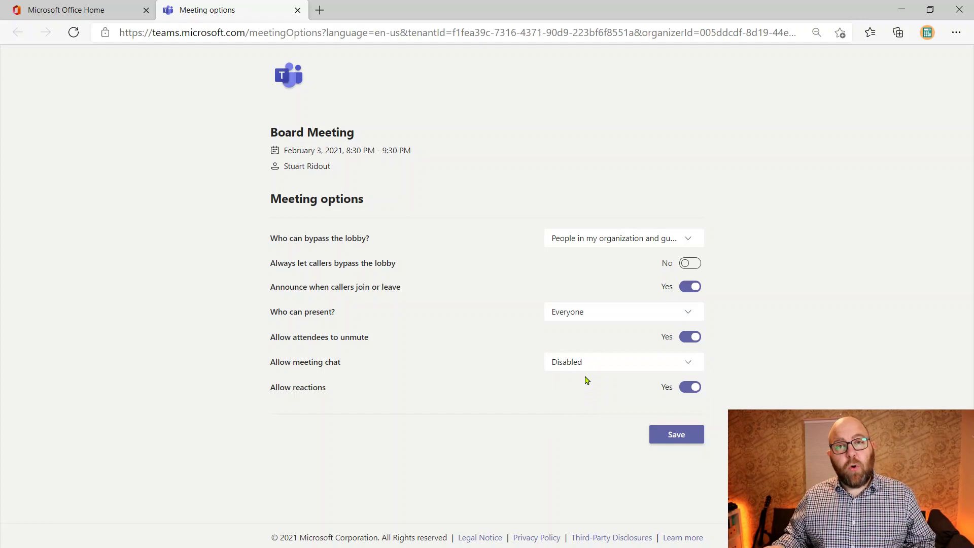
{"action": "left_click", "coordinate": [579, 368]}
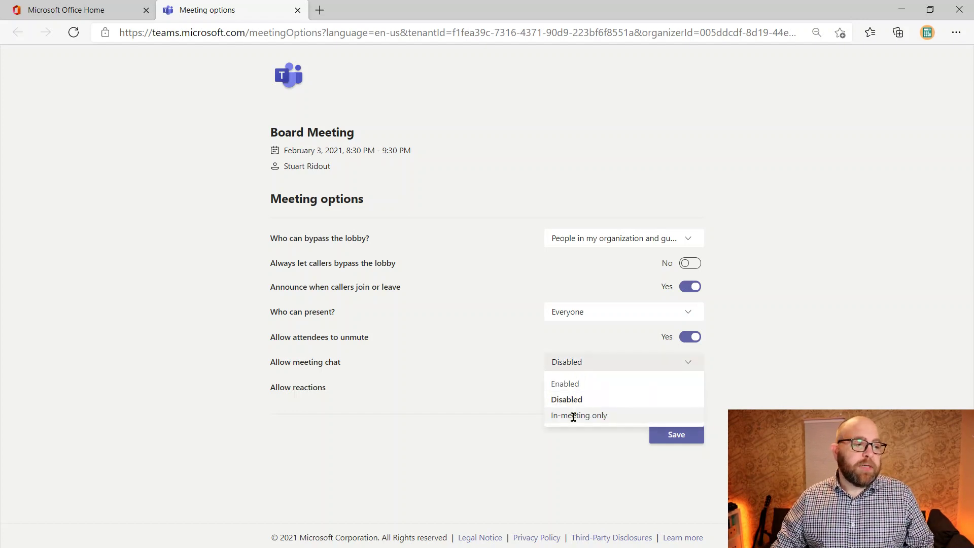
{"action": "left_click", "coordinate": [573, 415]}
{"action": "left_click", "coordinate": [658, 437]}
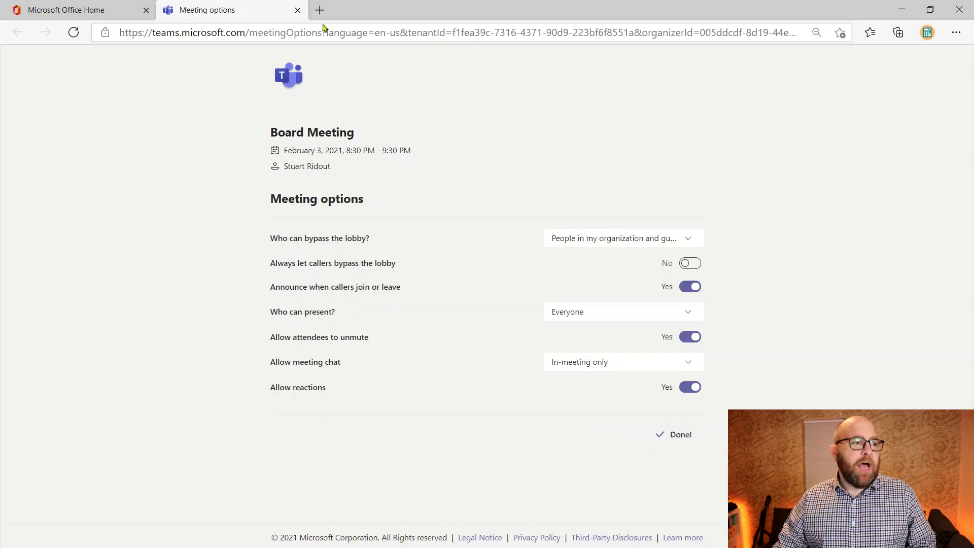
{"action": "left_click", "coordinate": [298, 10]}
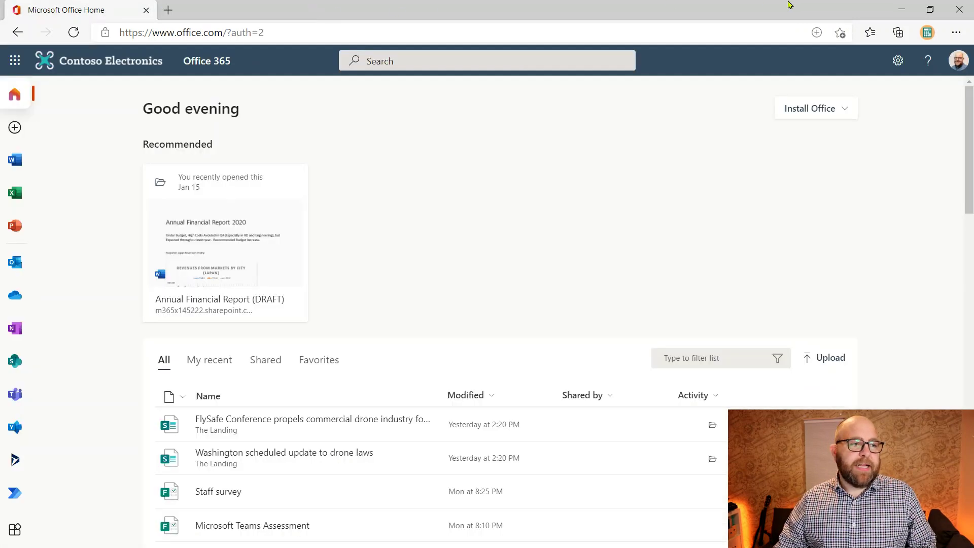
Step: In the Teams web calendar, open the Board Meeting's full details and check its Chat tab
{"action": "left_click", "coordinate": [902, 9]}
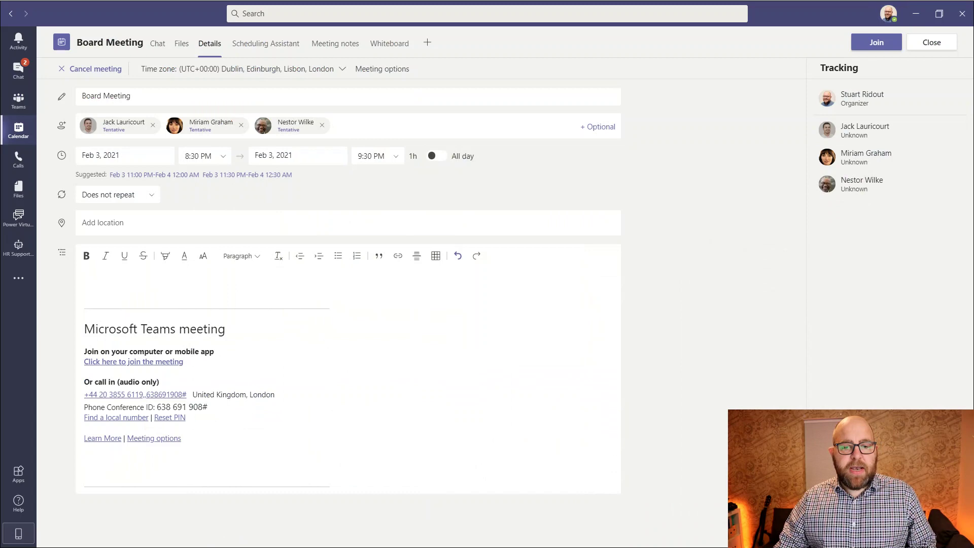
{"action": "key", "text": "alt+Tab"}
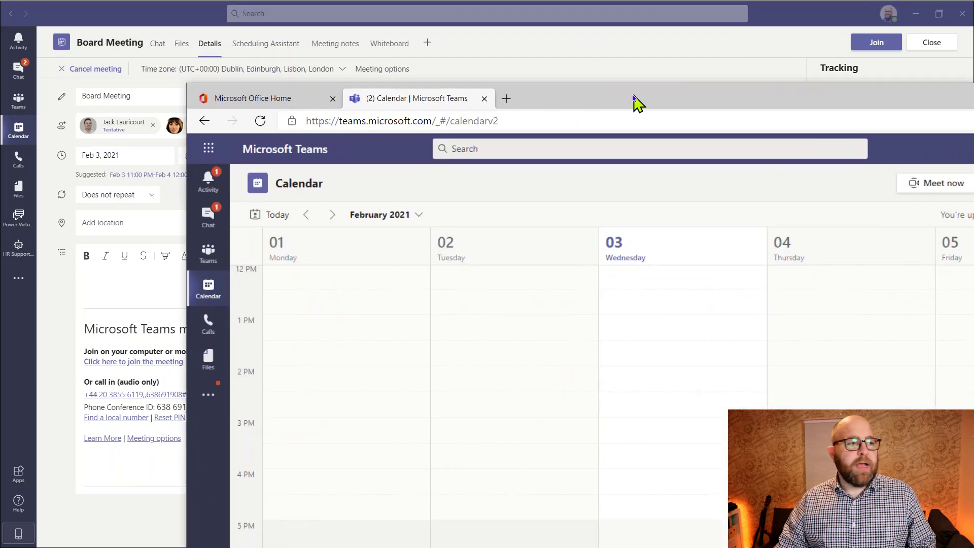
{"action": "left_click_drag", "start_coordinate": [638, 105], "coordinate": [507, 54]}
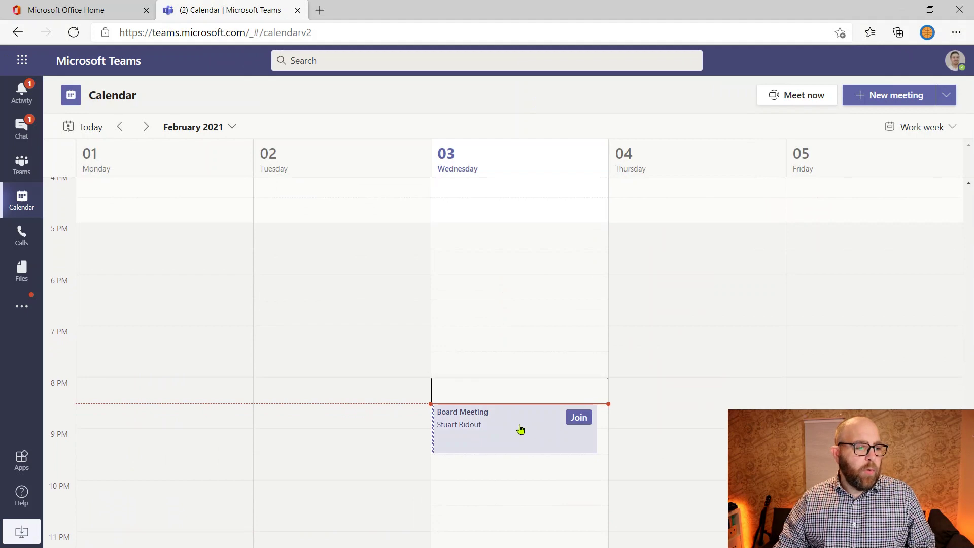
{"action": "left_click", "coordinate": [515, 430]}
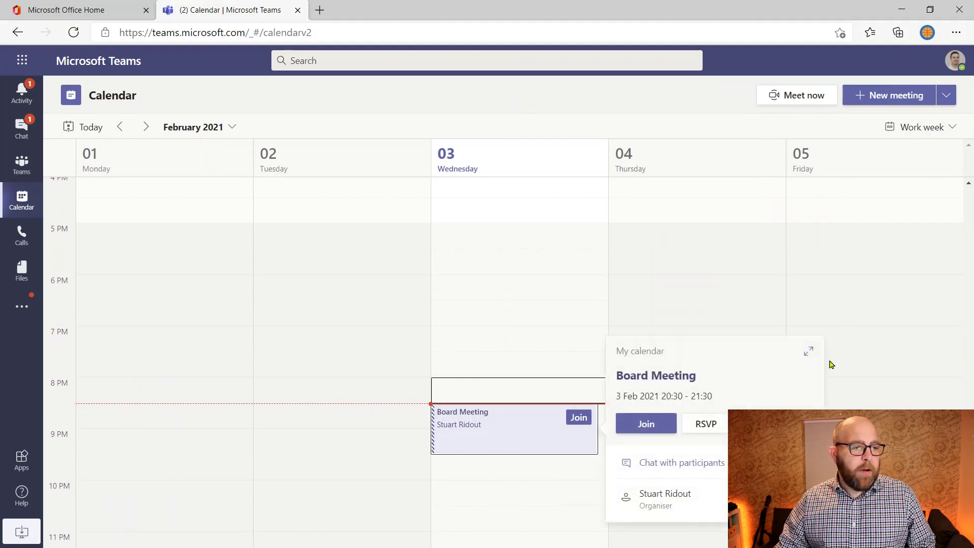
{"action": "left_click", "coordinate": [808, 354]}
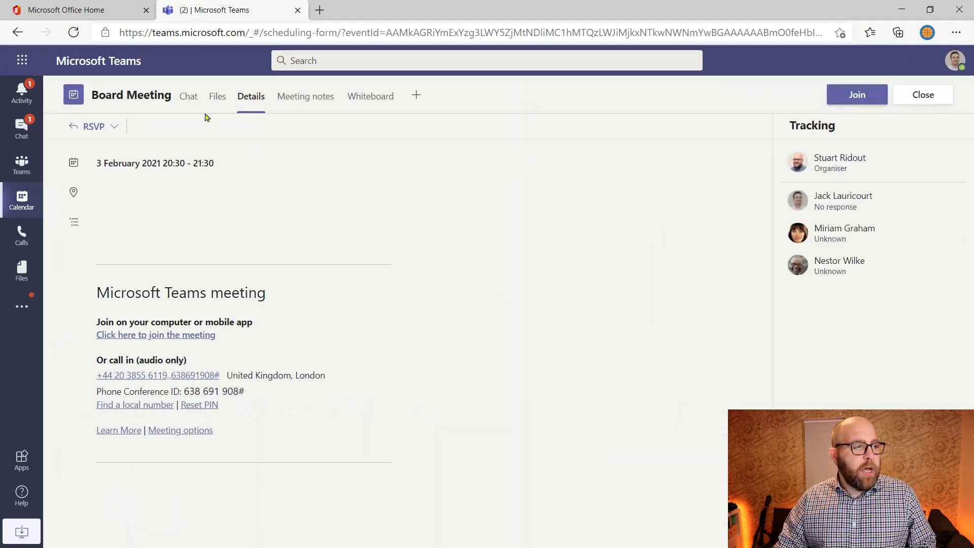
{"action": "left_click", "coordinate": [201, 102]}
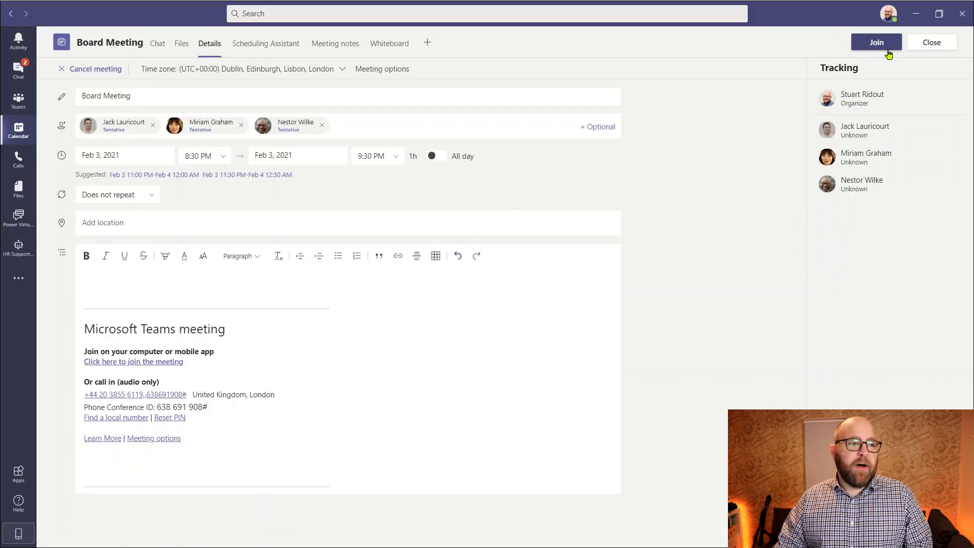
Step: Join the Board Meeting from the desktop app with the microphone muted
{"action": "left_click", "coordinate": [877, 45]}
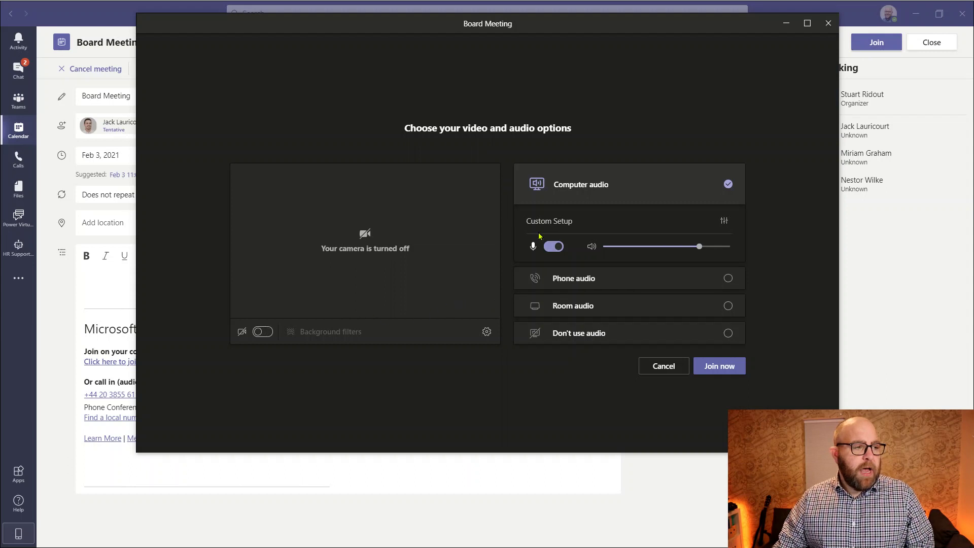
{"action": "left_click", "coordinate": [551, 247]}
{"action": "left_click", "coordinate": [727, 368]}
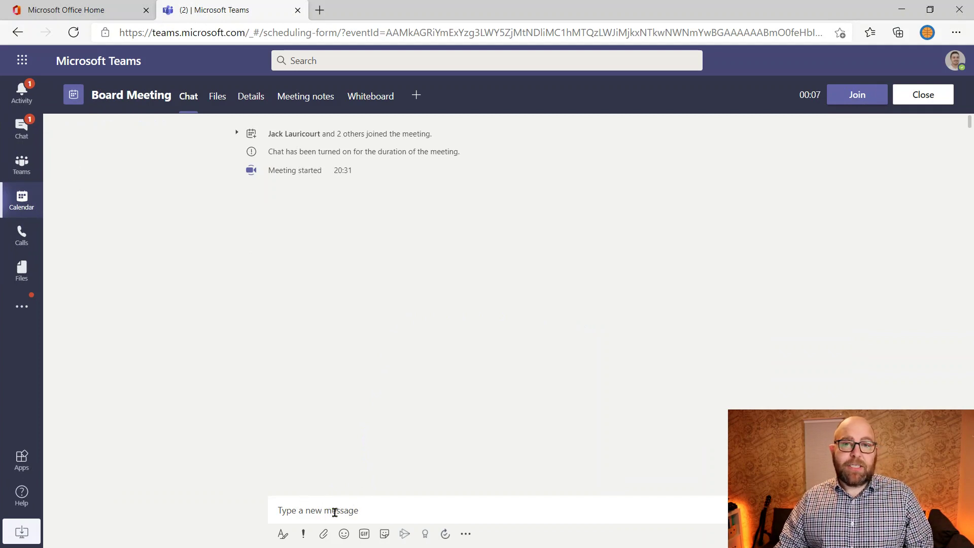
Step: Join the Board Meeting muted from the web app and post 'Hi everyone' in its chat
{"action": "left_click", "coordinate": [845, 100]}
{"action": "left_click", "coordinate": [486, 376]}
{"action": "left_click", "coordinate": [513, 346]}
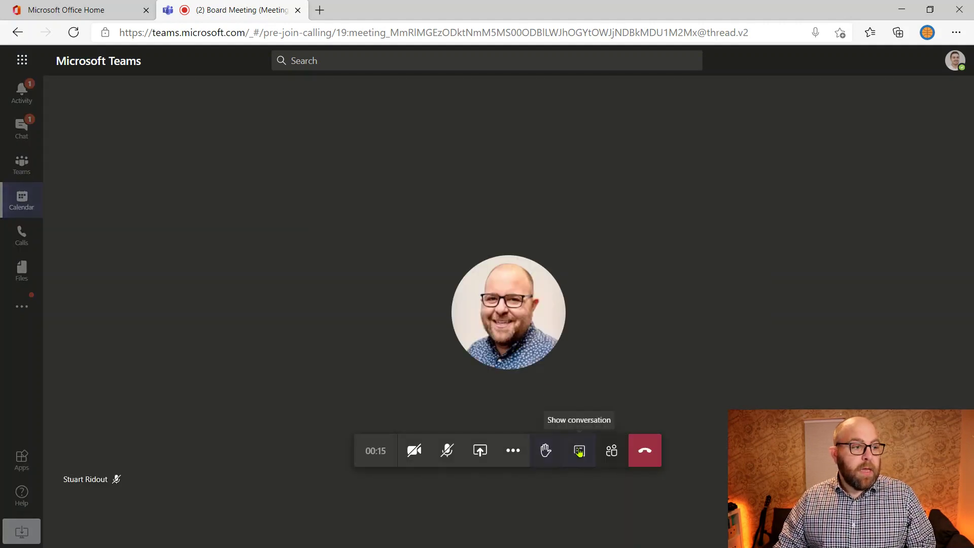
{"action": "left_click", "coordinate": [579, 451]}
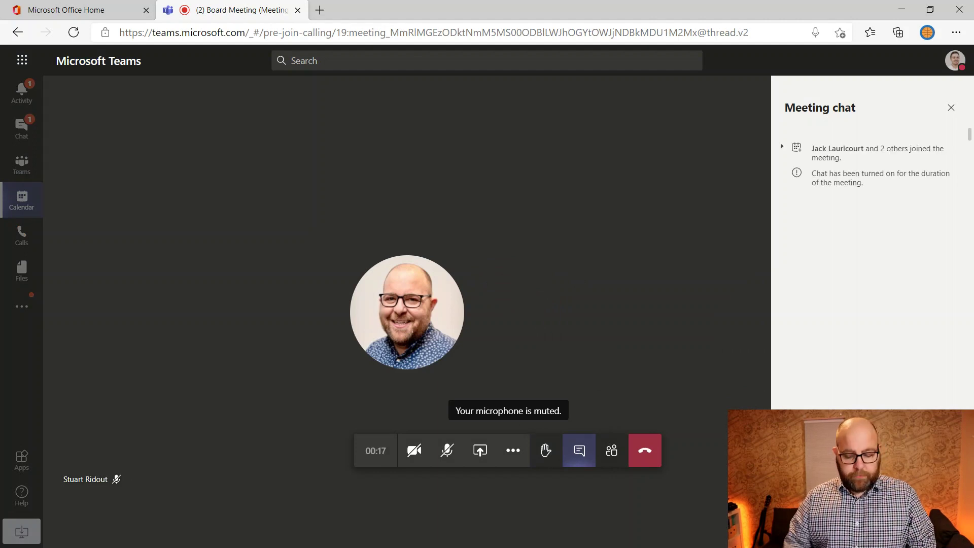
{"action": "key", "text": "Return"}
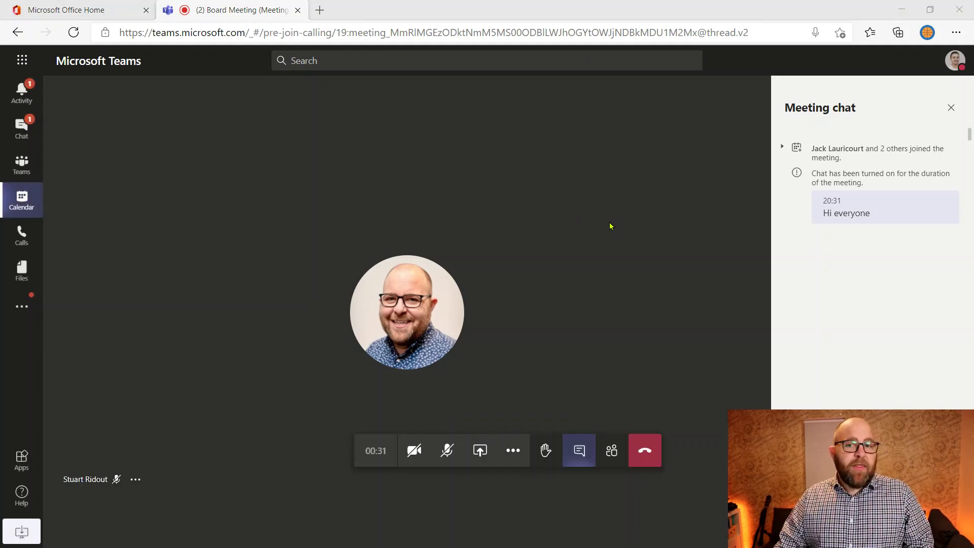
Step: Move the desktop call window left and drag its bottom edge down to make it taller
{"action": "key", "text": "alt+Tab"}
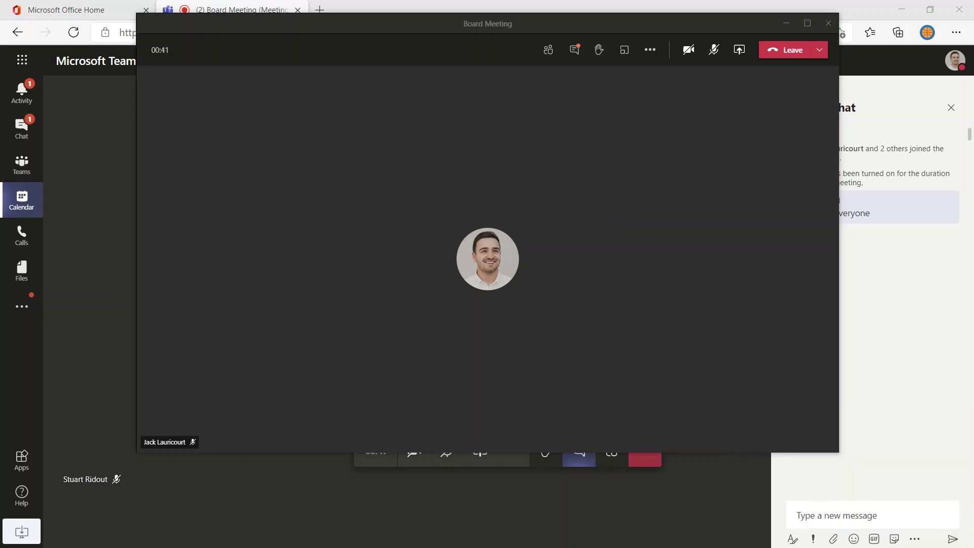
{"action": "left_click_drag", "start_coordinate": [552, 23], "coordinate": [510, 26]}
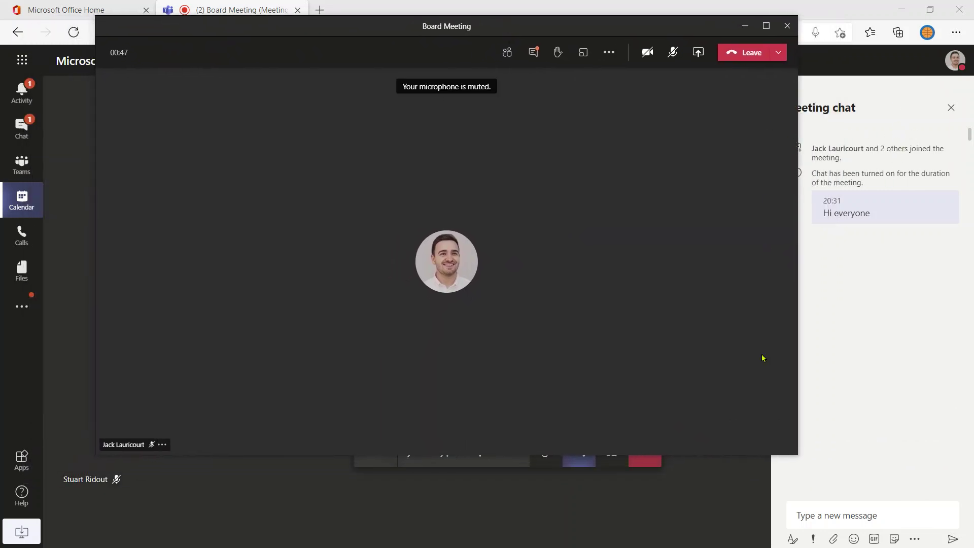
{"action": "left_click_drag", "start_coordinate": [751, 453], "coordinate": [751, 502]}
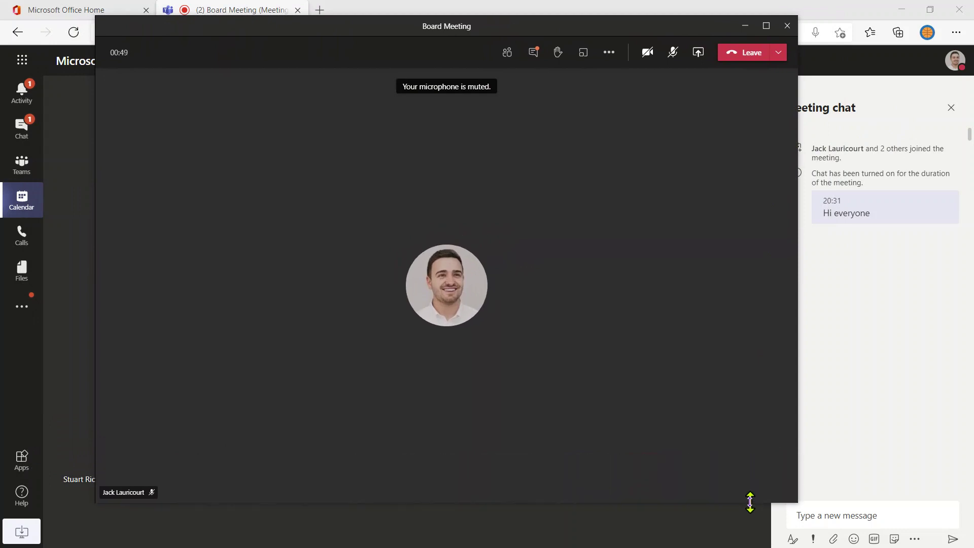
Step: From More actions > Meeting options, set Allow meeting chat to Disabled and save
{"action": "left_click", "coordinate": [610, 53]}
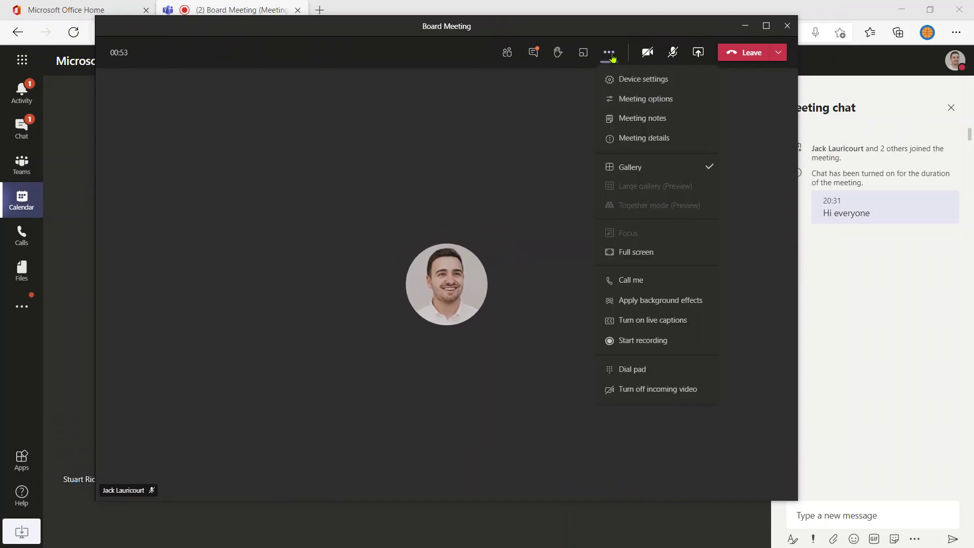
{"action": "left_click", "coordinate": [635, 99]}
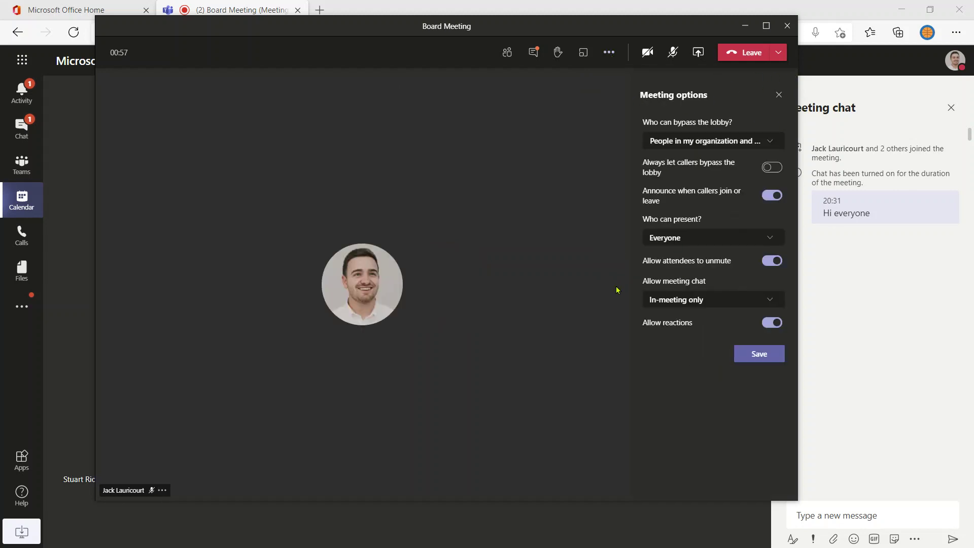
{"action": "left_click", "coordinate": [666, 301]}
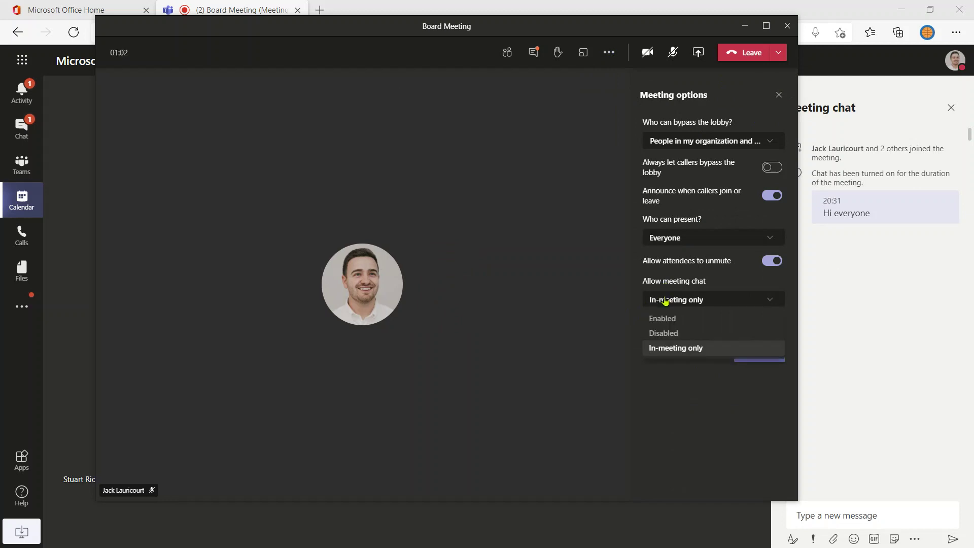
{"action": "left_click", "coordinate": [672, 333]}
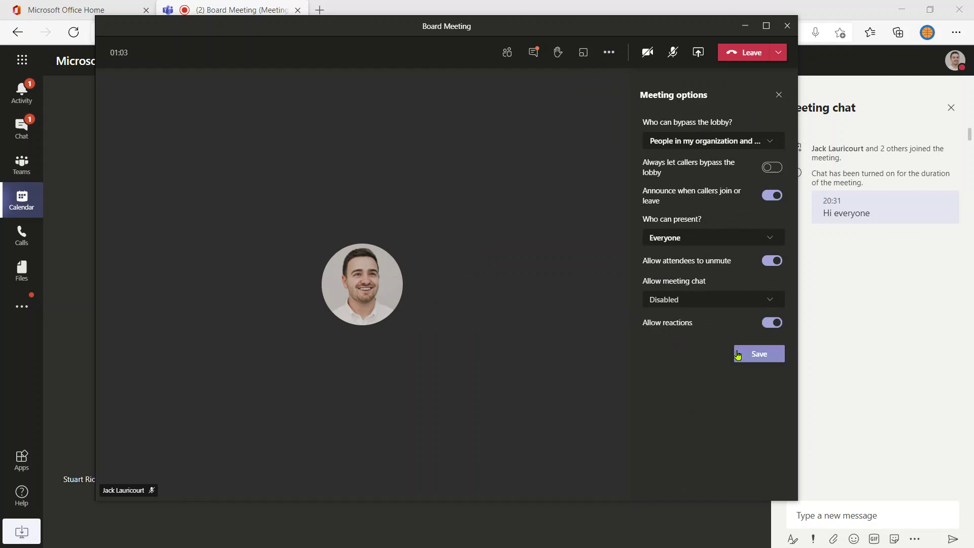
{"action": "left_click", "coordinate": [760, 355]}
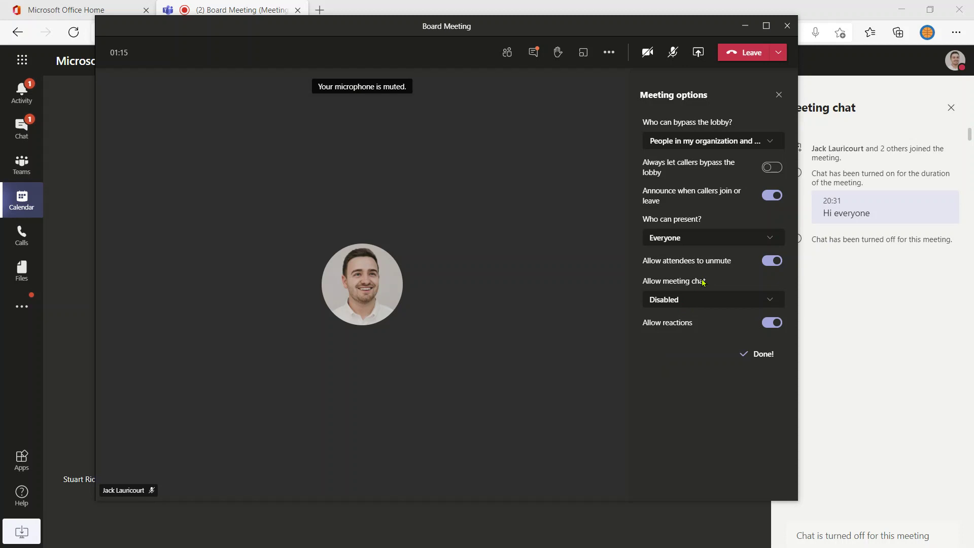
Step: Switch Allow meeting chat back to In-meeting only and save
{"action": "left_click", "coordinate": [700, 297]}
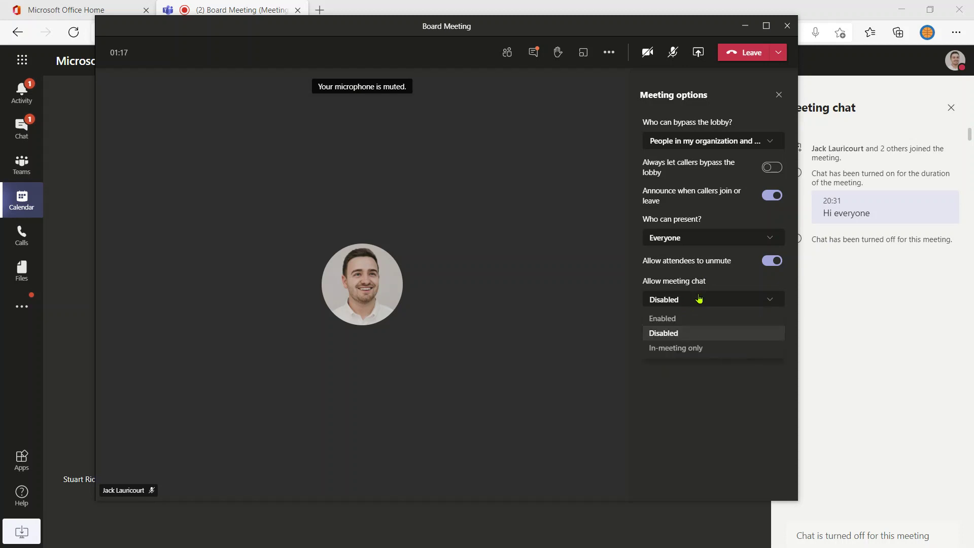
{"action": "left_click", "coordinate": [691, 348]}
{"action": "left_click", "coordinate": [762, 353]}
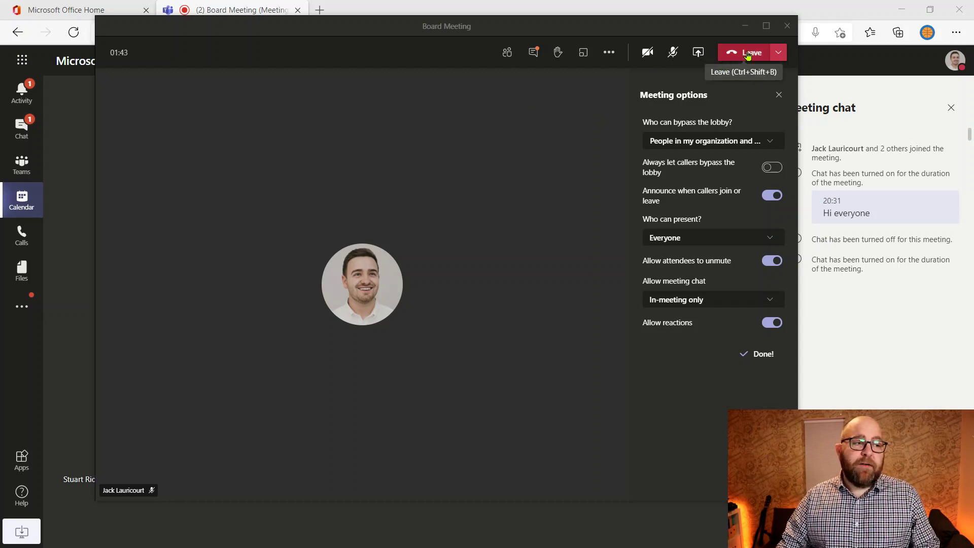
Step: Choose End meeting from the Leave menu and confirm ending it for everyone
{"action": "left_click", "coordinate": [779, 54]}
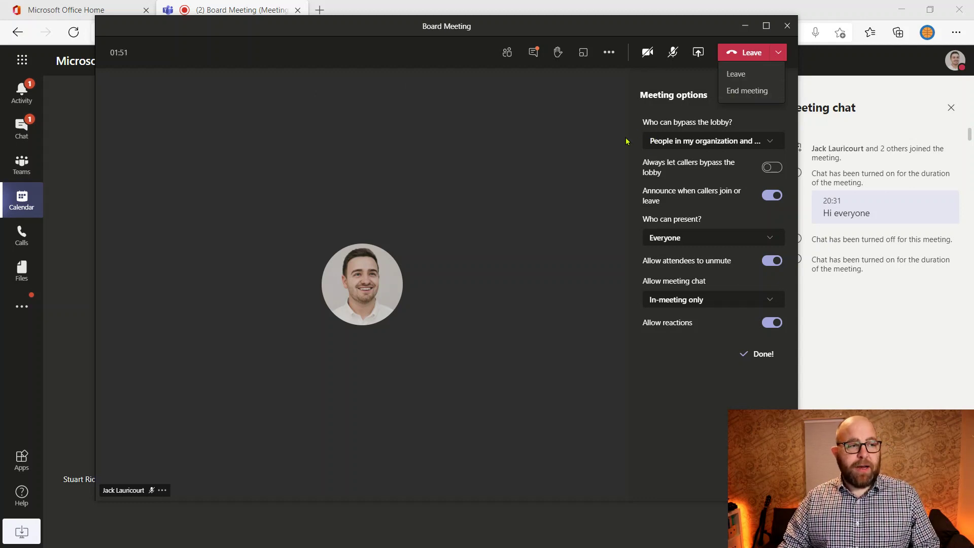
{"action": "left_click", "coordinate": [748, 92]}
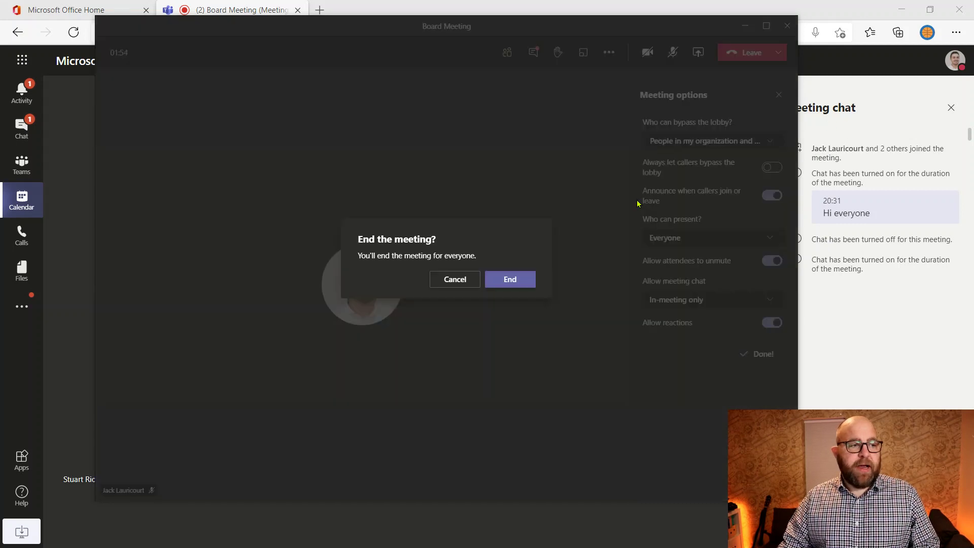
{"action": "left_click", "coordinate": [502, 279]}
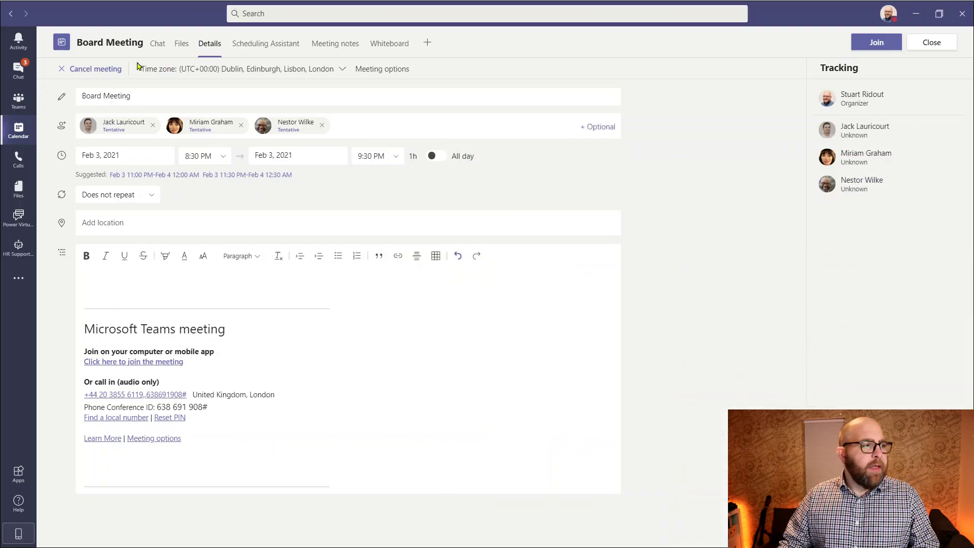
Step: Set 'Who can bypass the lobby?' to Only me, save, and close the options page
{"action": "left_click", "coordinate": [371, 71]}
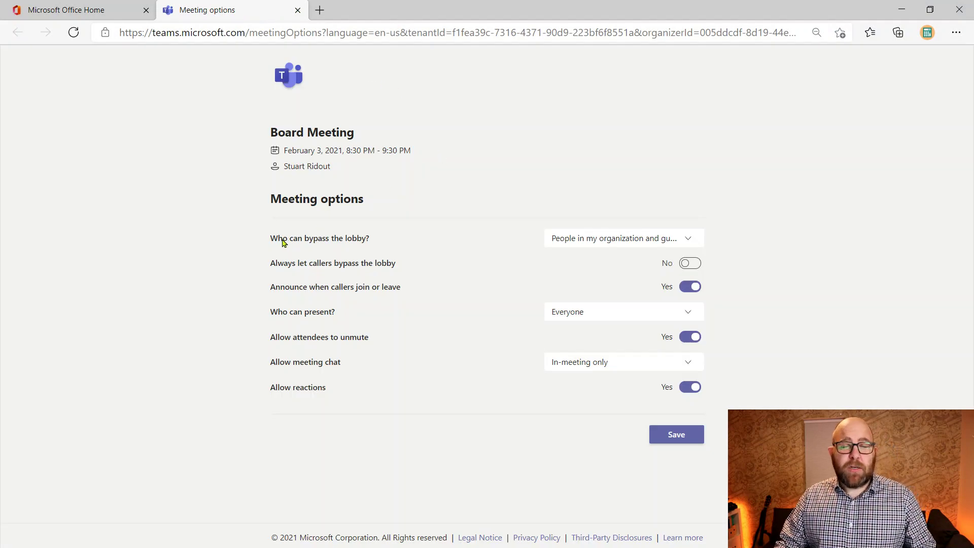
{"action": "left_click", "coordinate": [582, 242]}
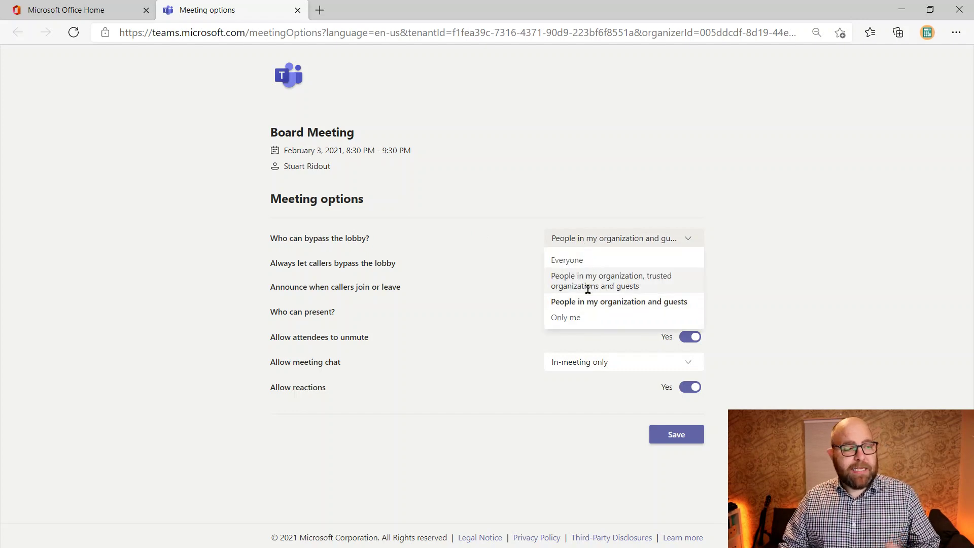
{"action": "left_click", "coordinate": [566, 317]}
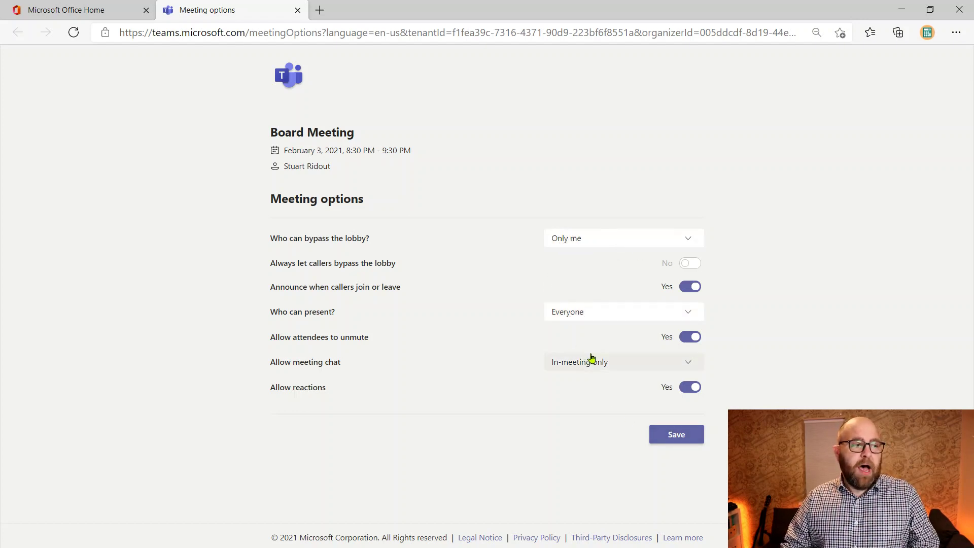
{"action": "left_click", "coordinate": [666, 430]}
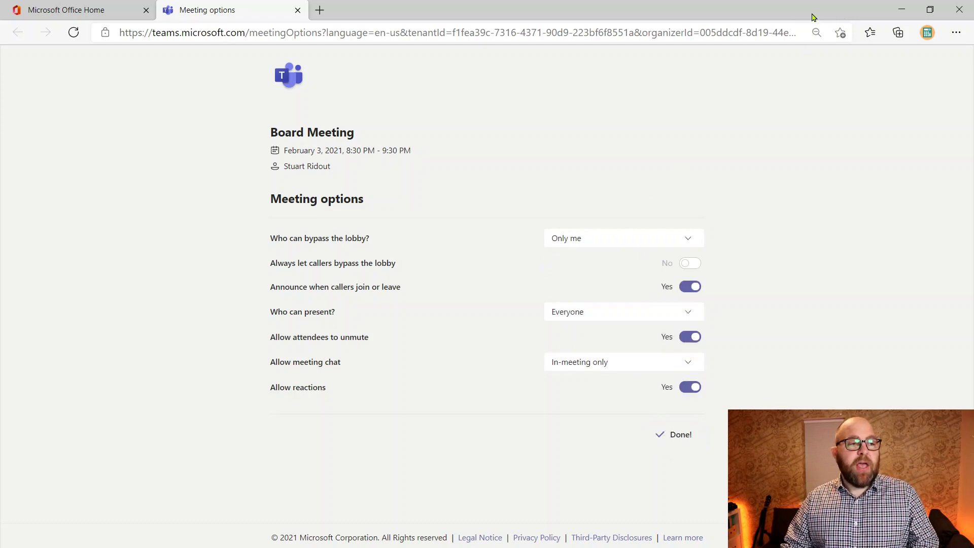
{"action": "left_click", "coordinate": [298, 10]}
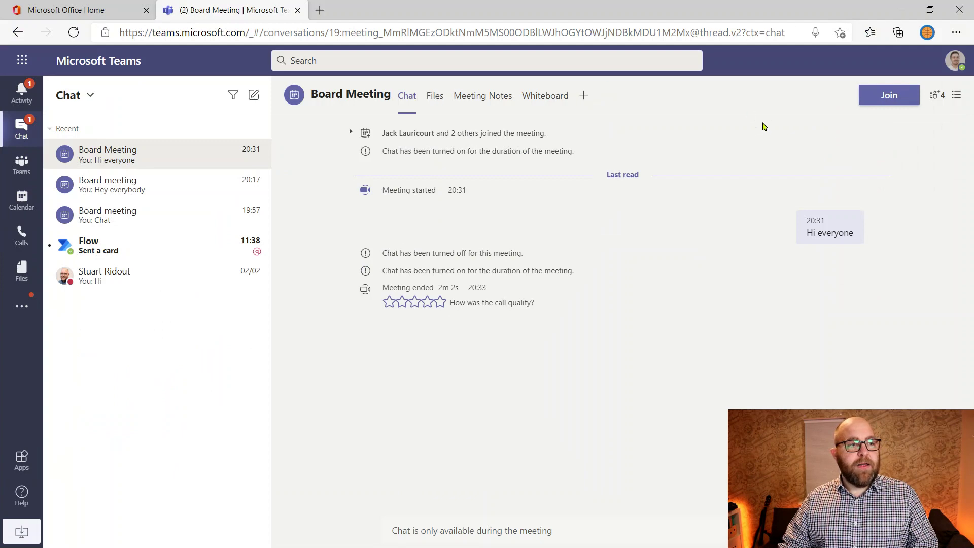
Step: Join the Board Meeting from the Teams web tab with the microphone turned off
{"action": "left_click", "coordinate": [874, 100]}
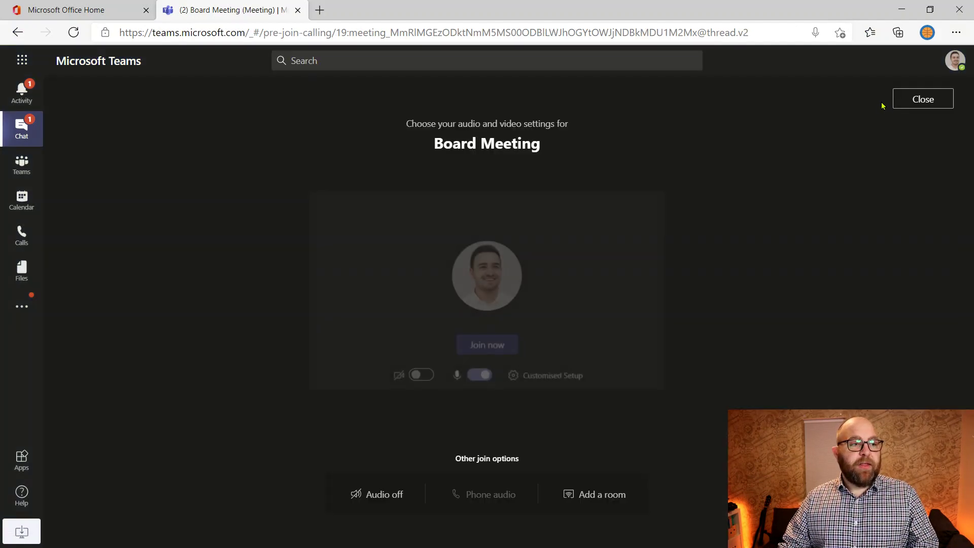
{"action": "left_click", "coordinate": [479, 376]}
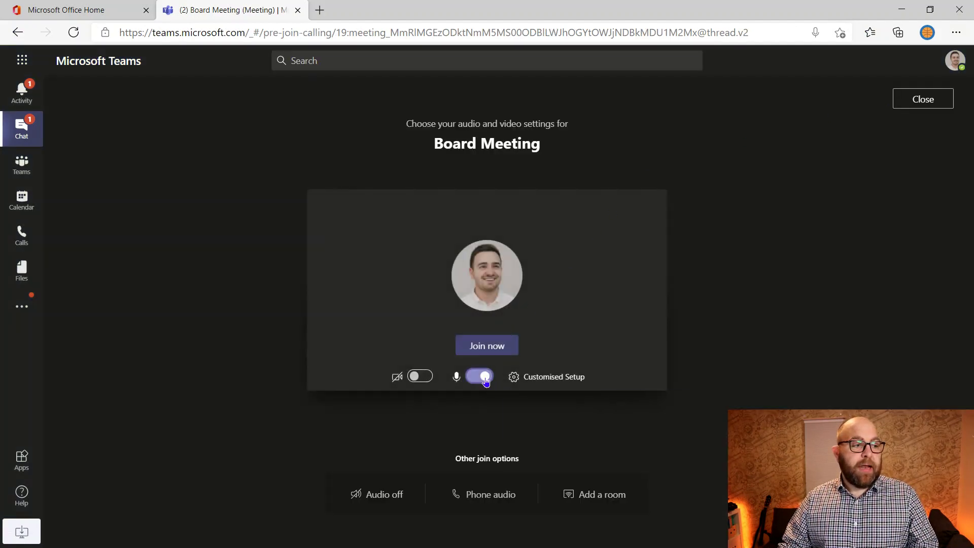
{"action": "left_click", "coordinate": [500, 345]}
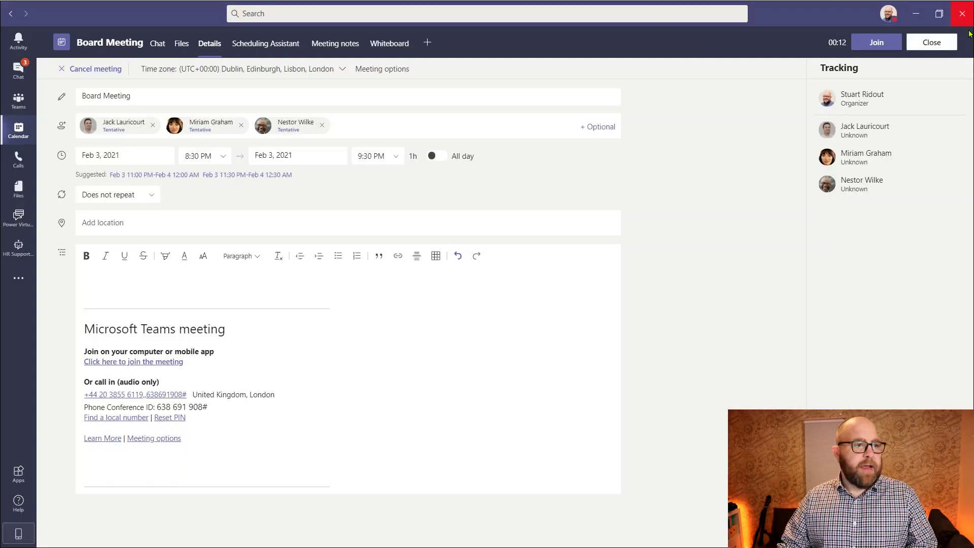
Step: Join the Board Meeting with the mic muted and admit the attendee waiting in the lobby
{"action": "left_click", "coordinate": [869, 45]}
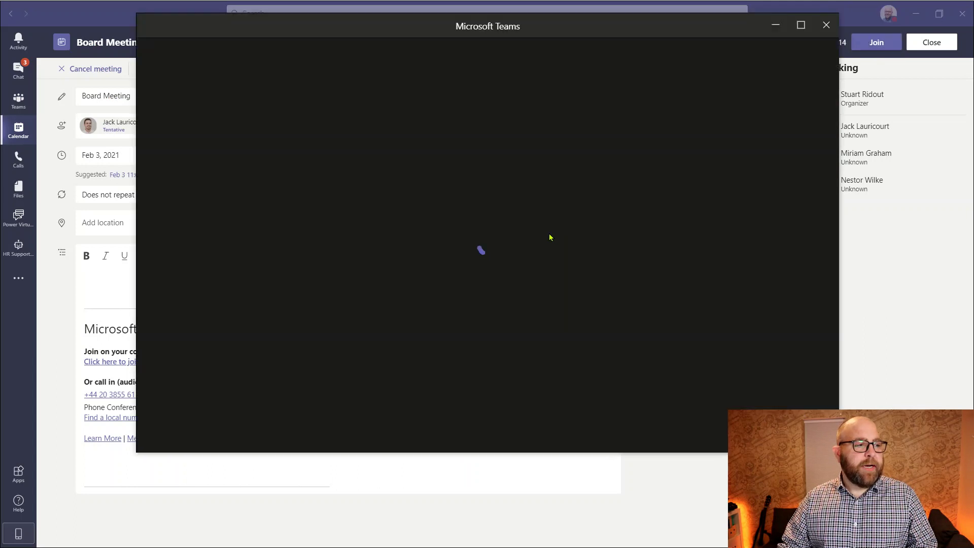
{"action": "left_click", "coordinate": [553, 246]}
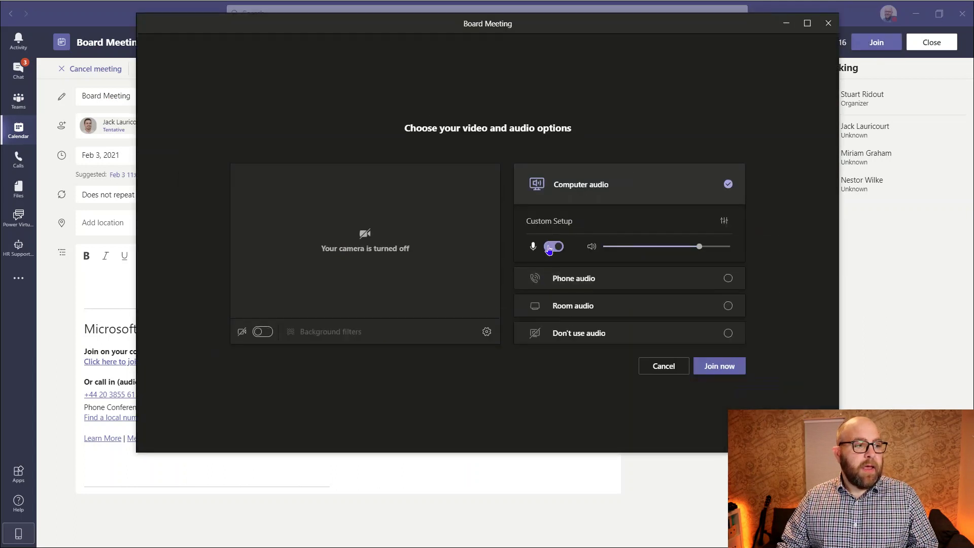
{"action": "left_click", "coordinate": [713, 366]}
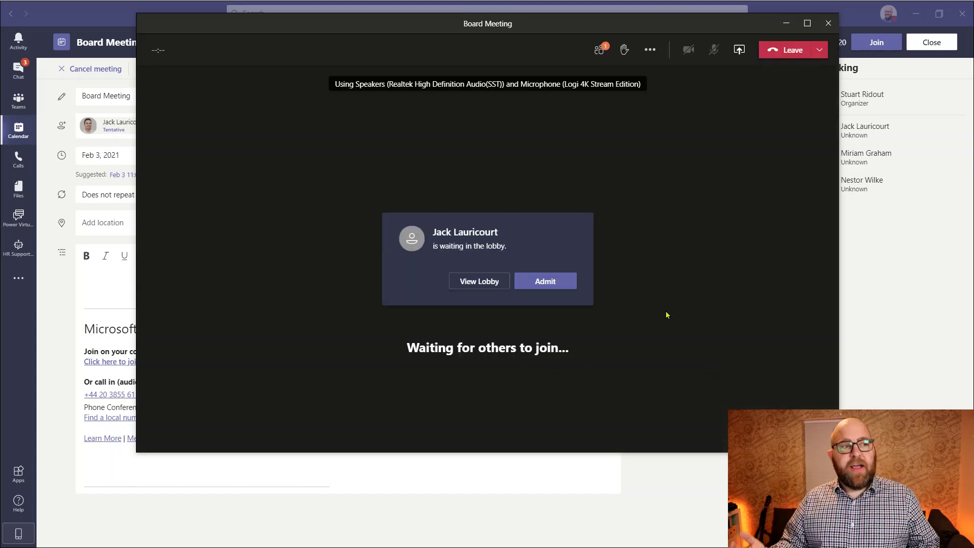
{"action": "left_click", "coordinate": [550, 285]}
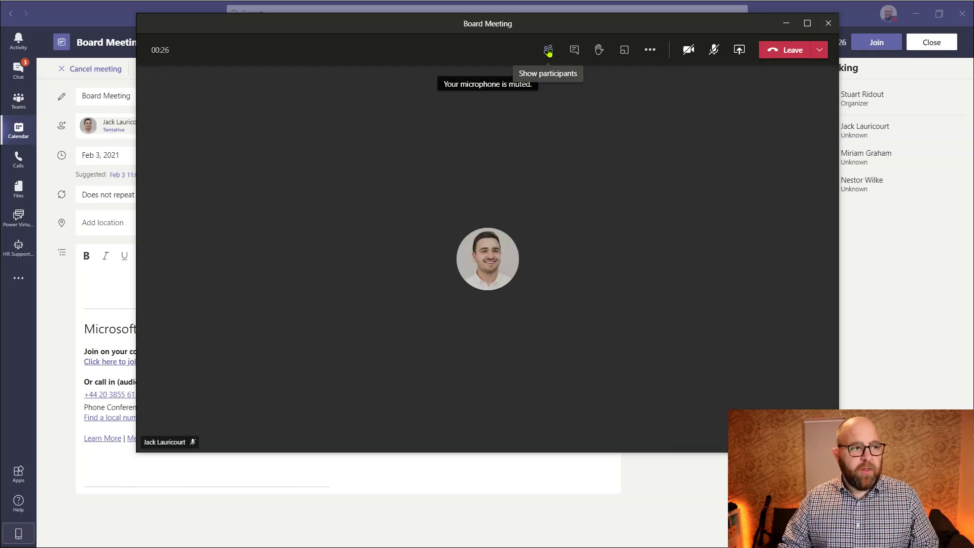
Step: Check the participant list, then bring up the 'End the meeting?' confirmation for everyone
{"action": "left_click", "coordinate": [548, 51]}
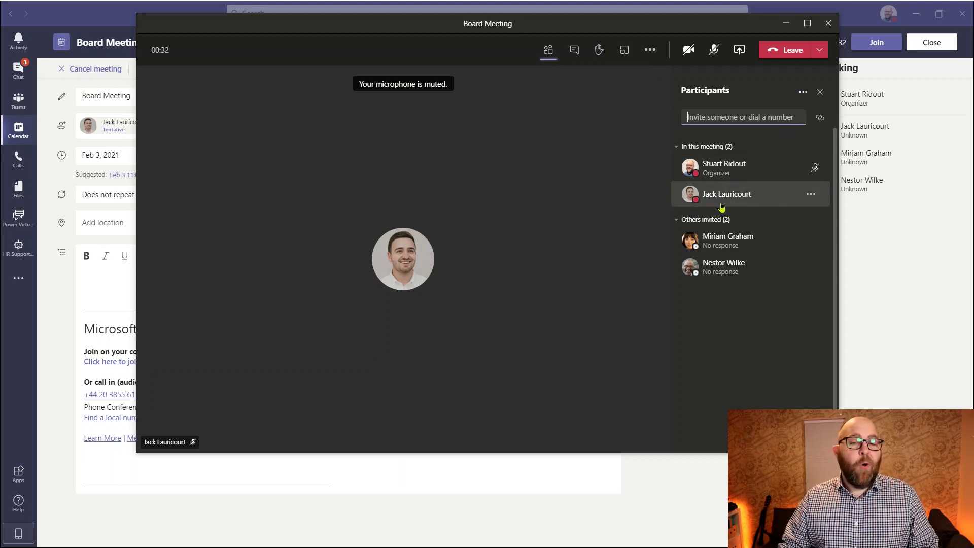
{"action": "left_click", "coordinate": [819, 50]}
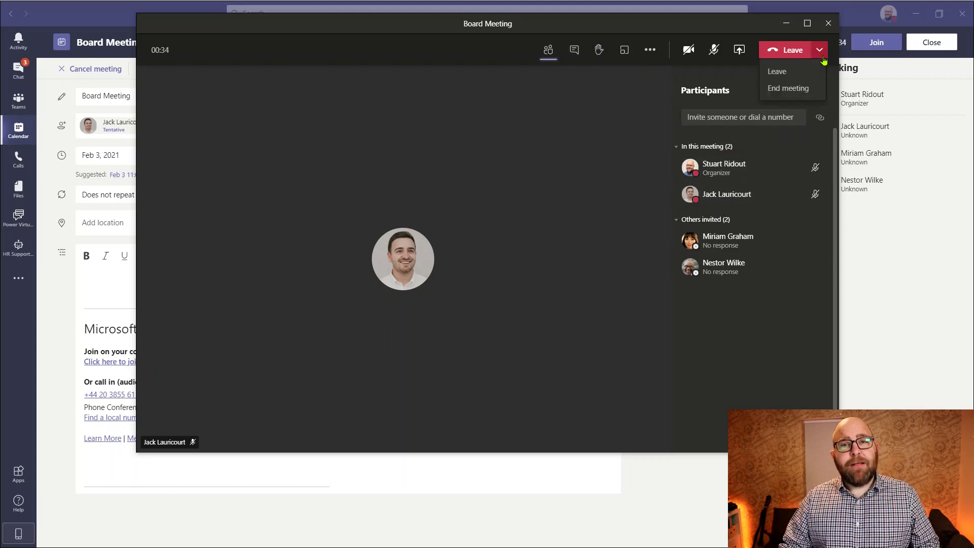
{"action": "left_click", "coordinate": [796, 91]}
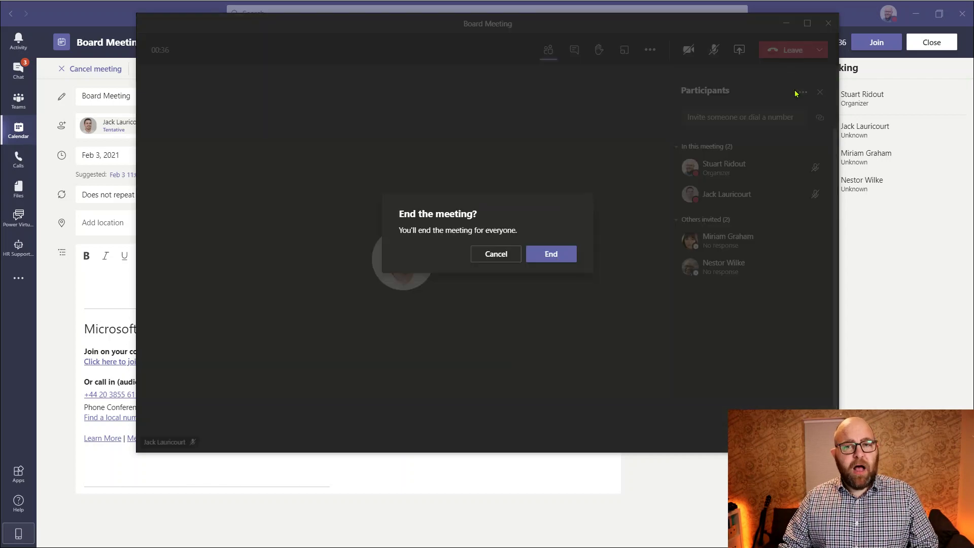